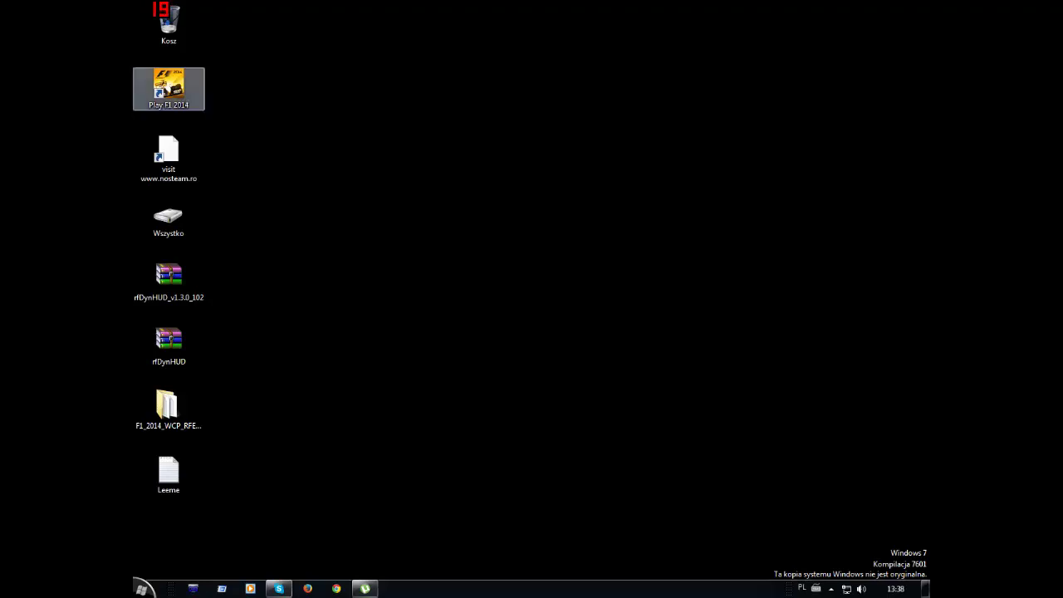
left_click(170, 98)
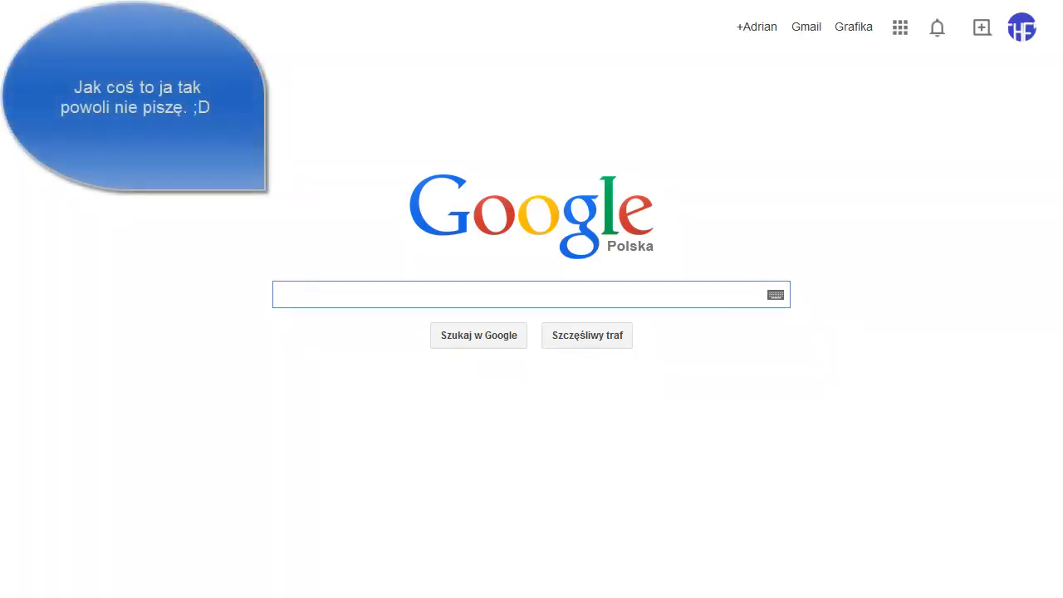
Search Google for "ThePirateBay".
type("m")
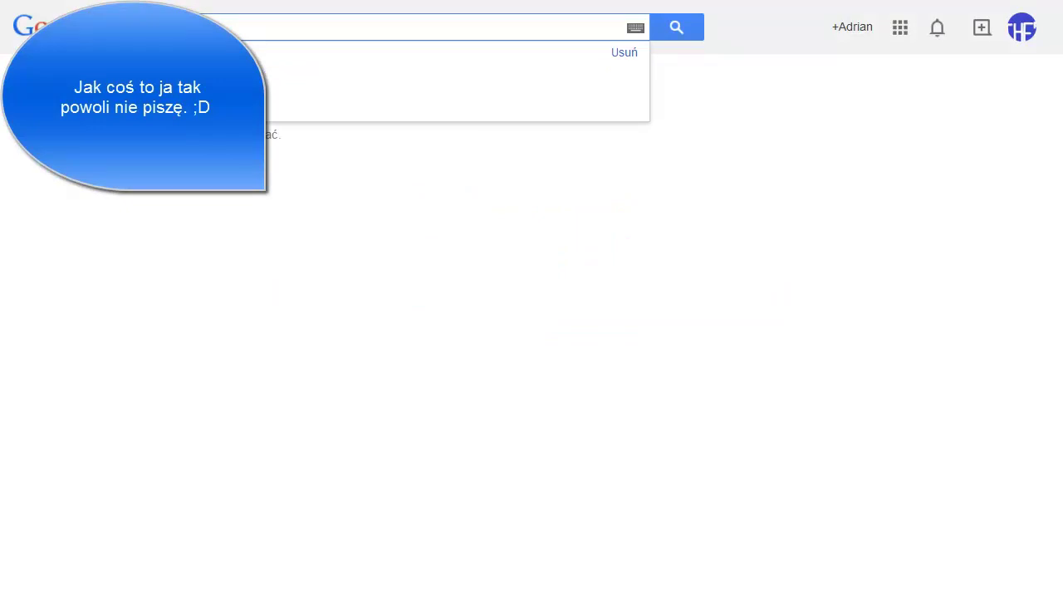
type("ePirate")
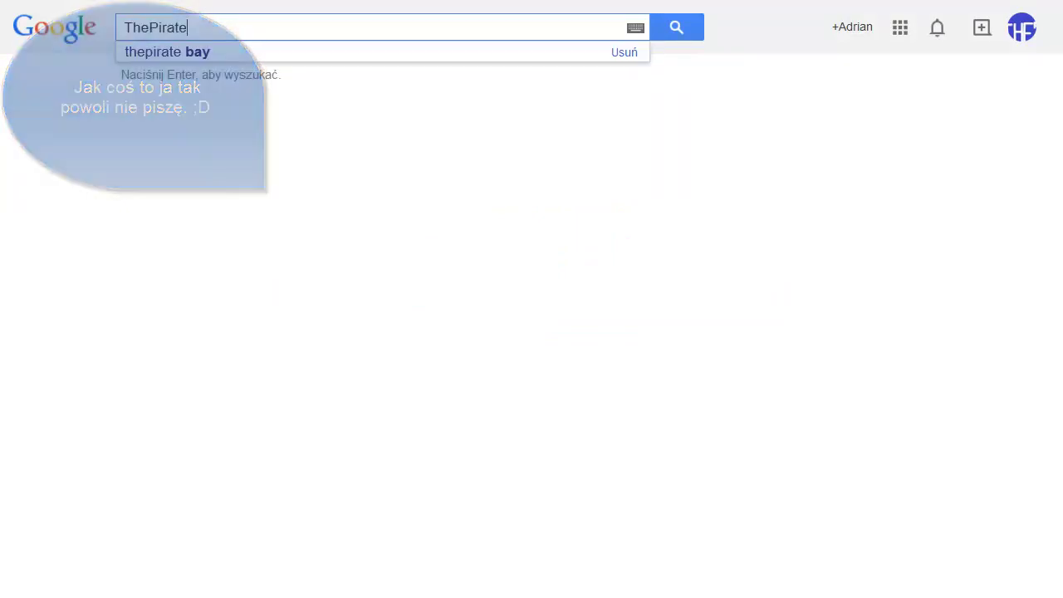
type("Ba")
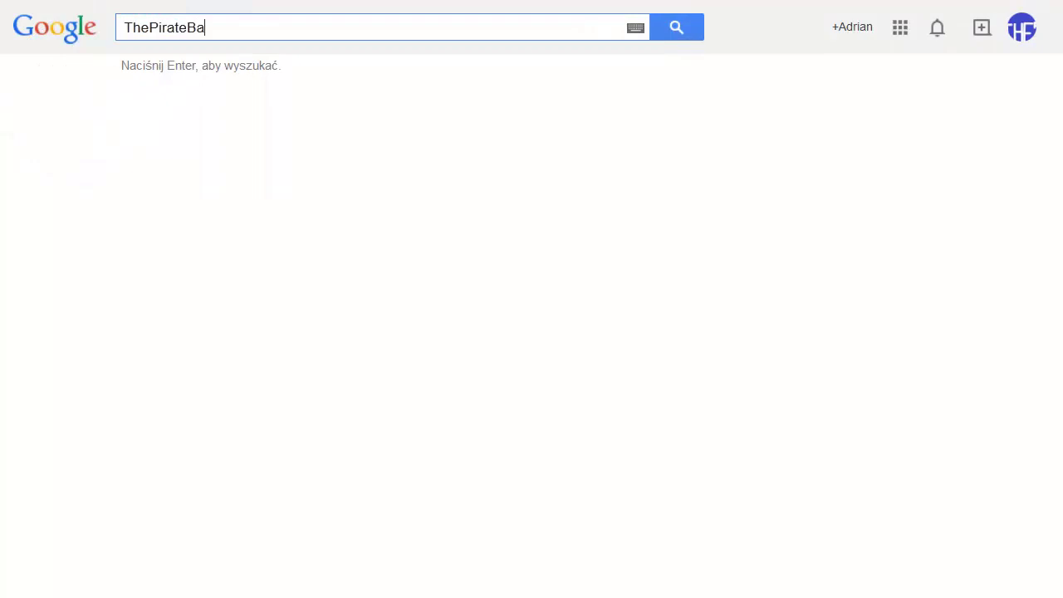
type("y")
key("Return")
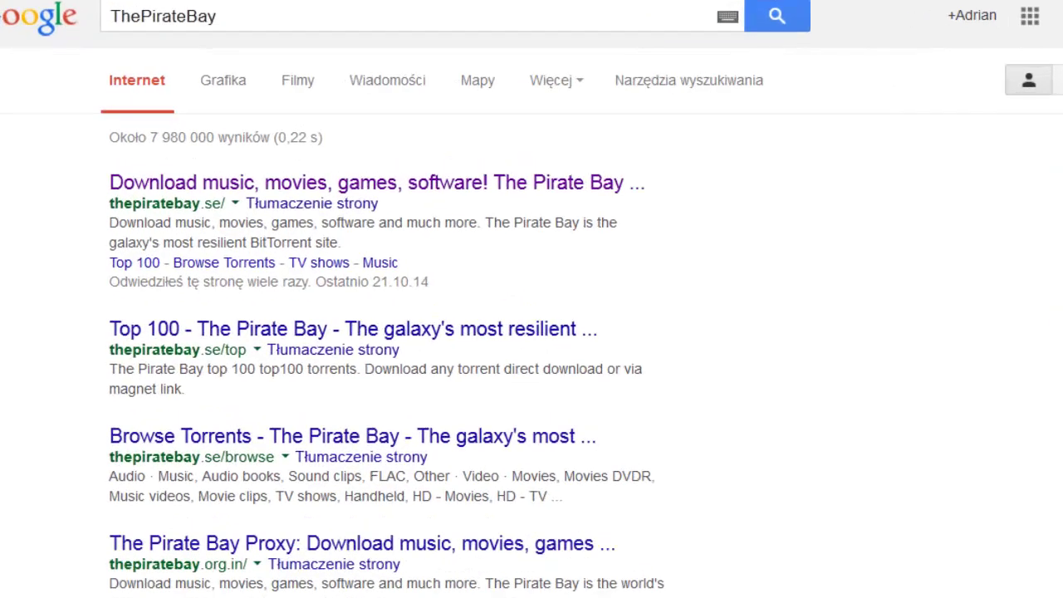
Open the thepiratebay.se home page from the first search result.
left_click_drag(40, 306, 249, 307)
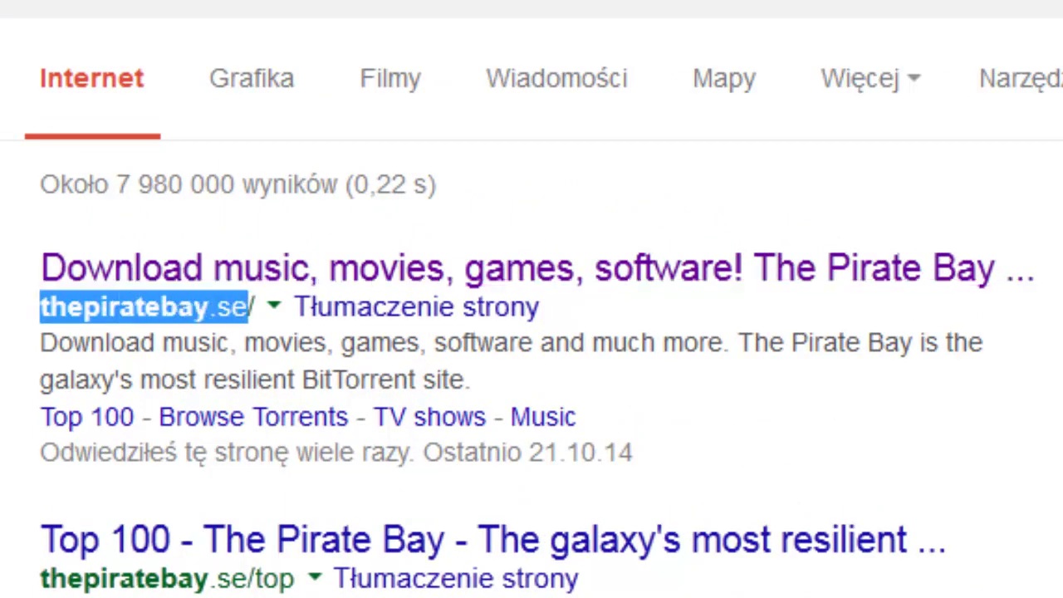
left_click(249, 306)
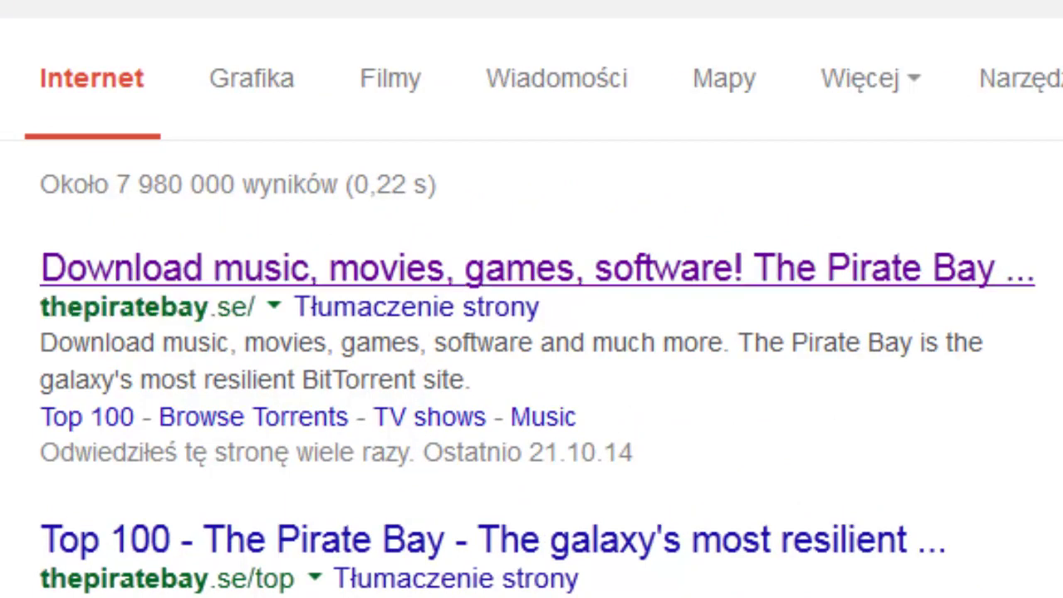
left_click(249, 267)
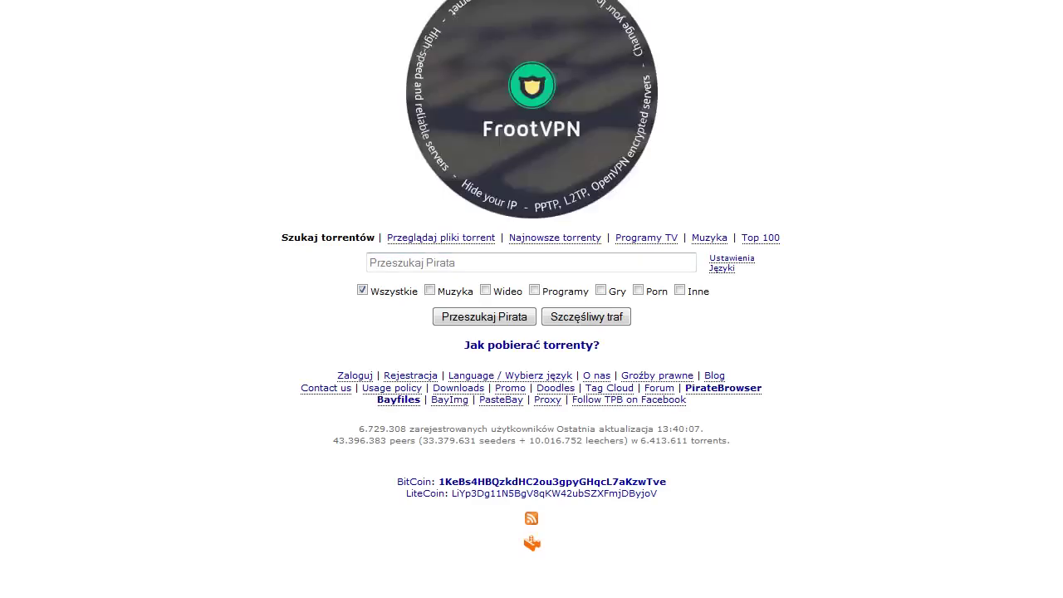
Restrict the torrent search to games (Gry) and search for "F1 2014 nosteam".
key("Down")
key("Down")
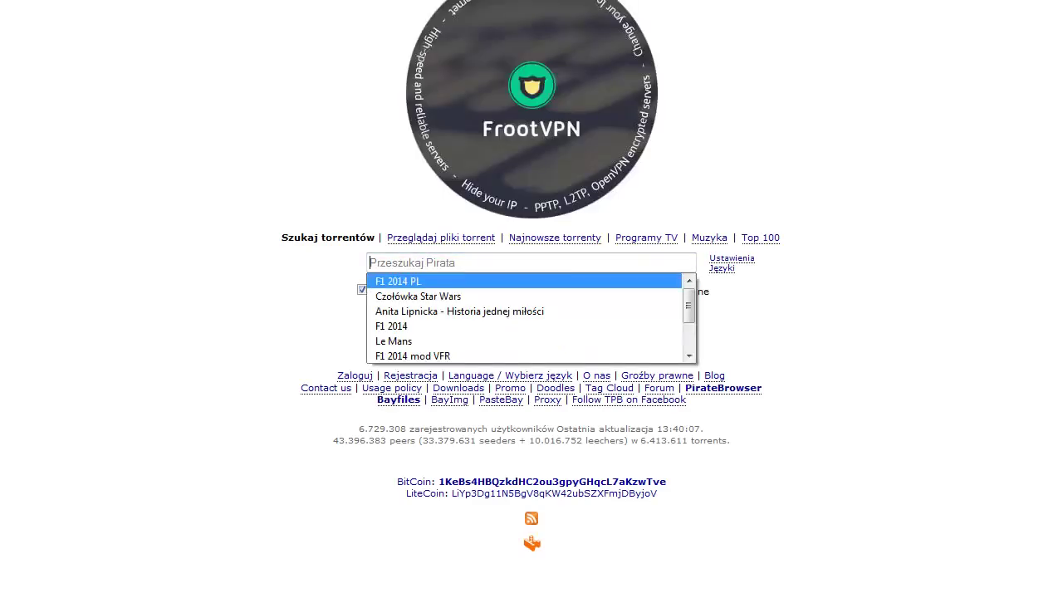
key("Escape")
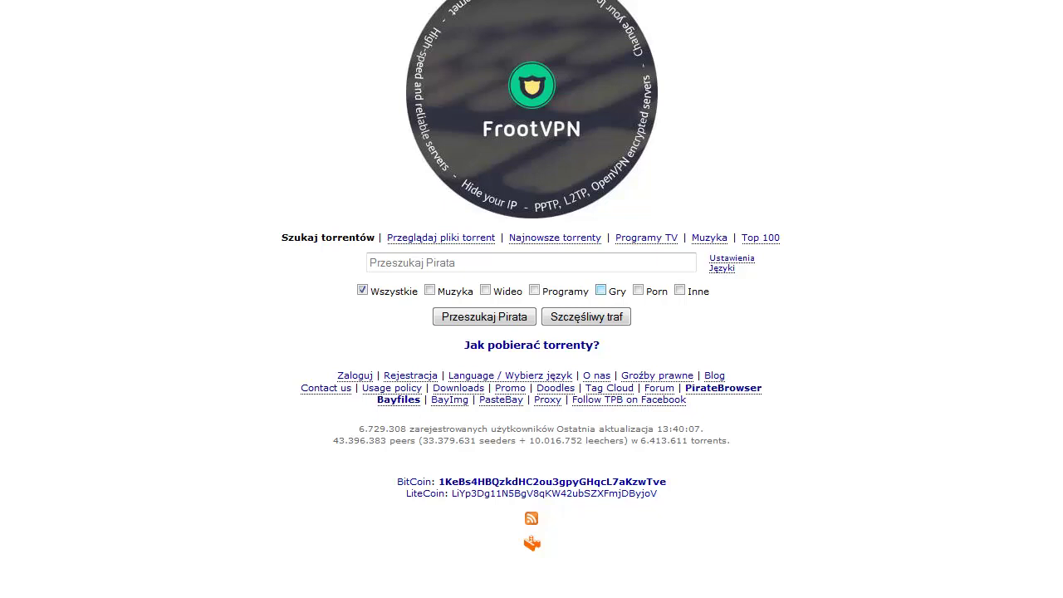
left_click(600, 289)
type("F1 ")
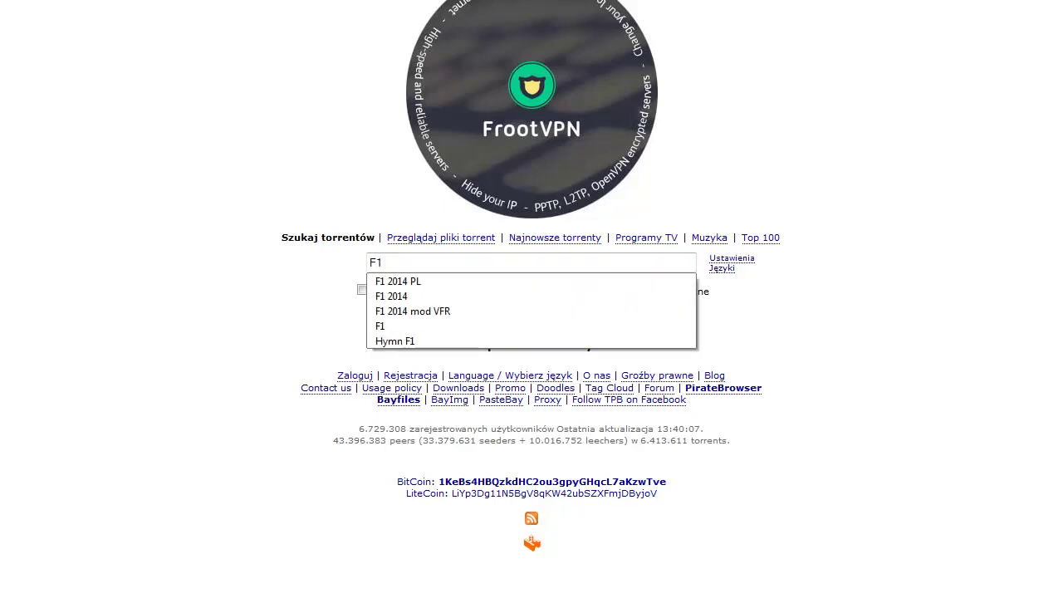
type("2014")
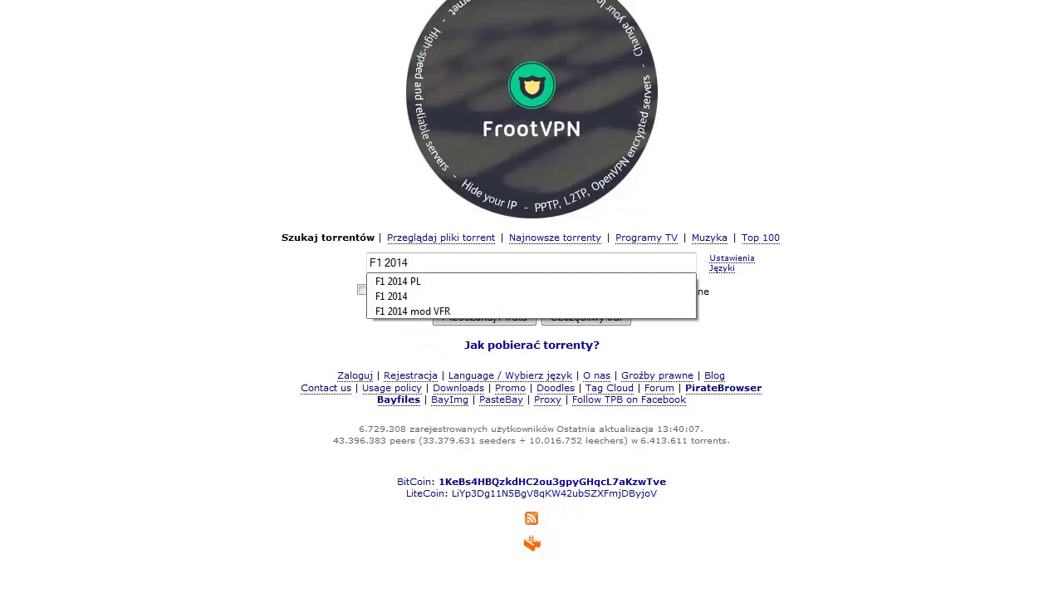
type(" noste")
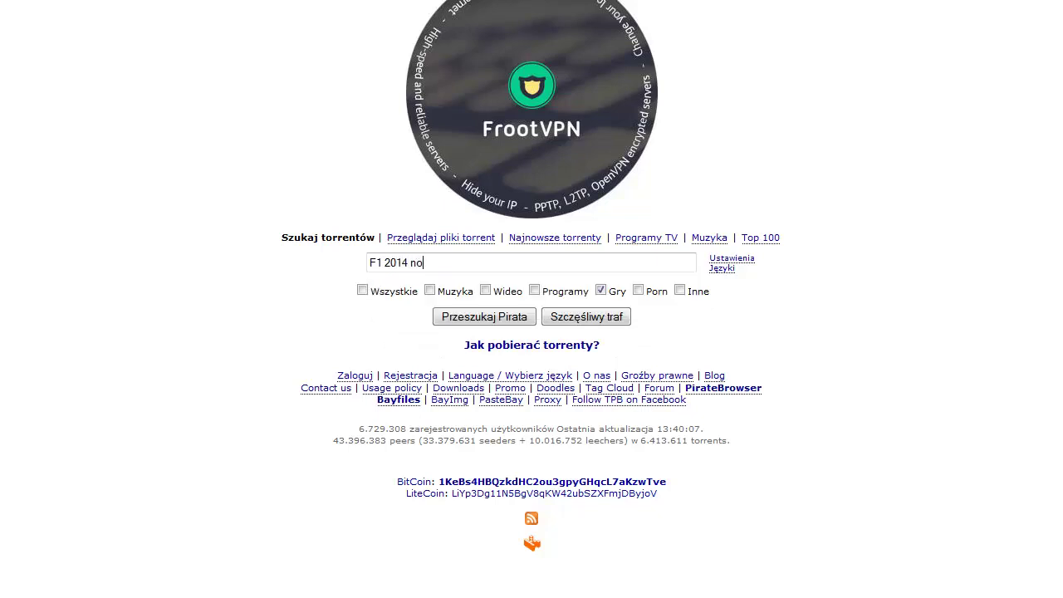
type("am")
key("Return")
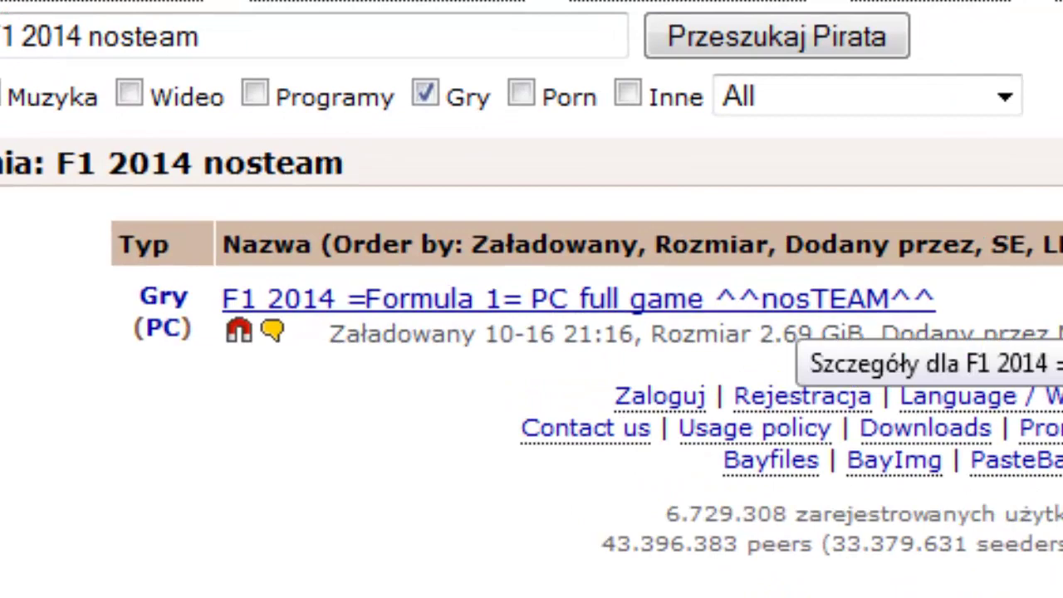
Open the "F1 2014 =Formula 1= PC full game ^^nosTEAM^^" page, send its torrent to µTorrent and dismiss the tracker-list prompt.
left_click(795, 299)
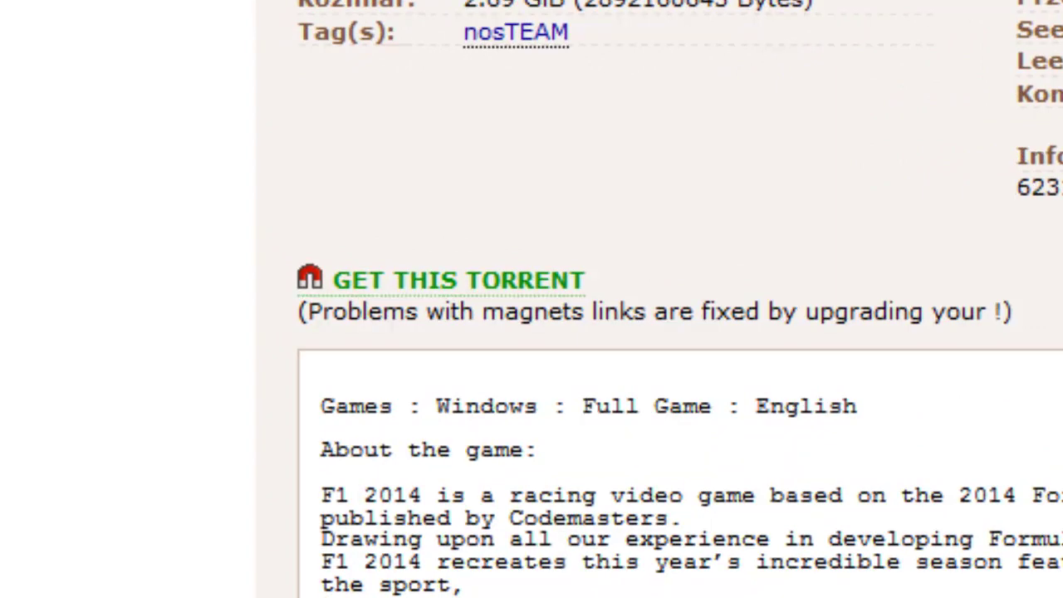
left_click(363, 270)
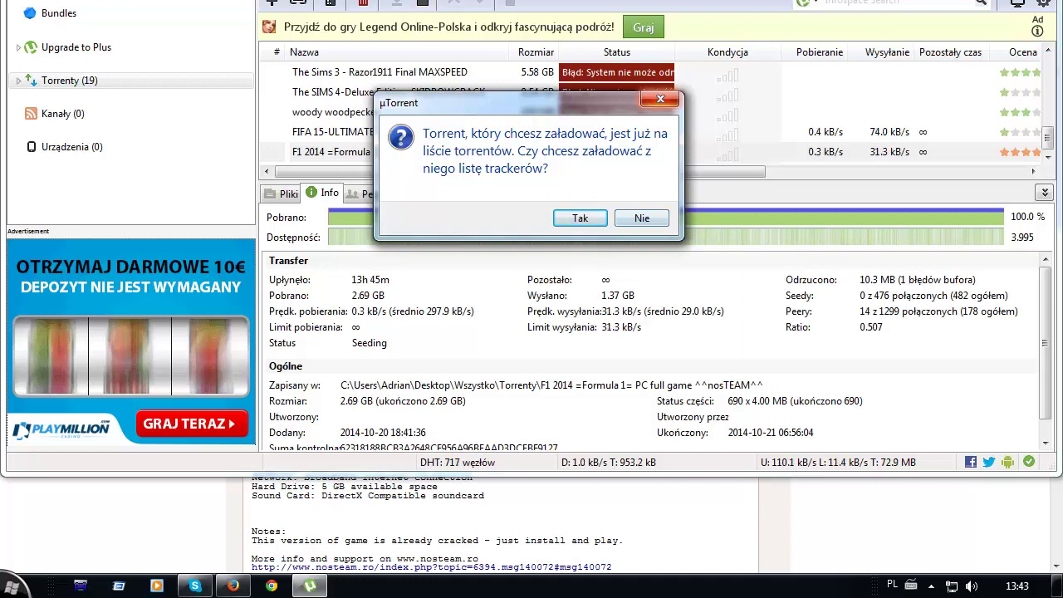
left_click(660, 99)
Show the F1 2014 torrent's file list in the maximized window and view the torrent's bandwidth allocation options.
left_click(281, 193)
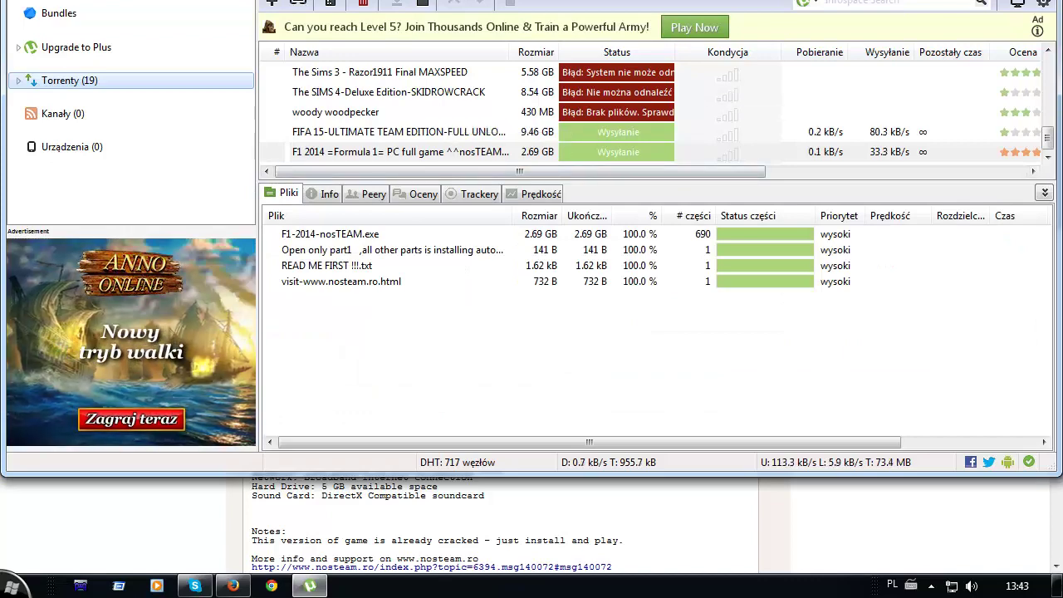
key("super+Up")
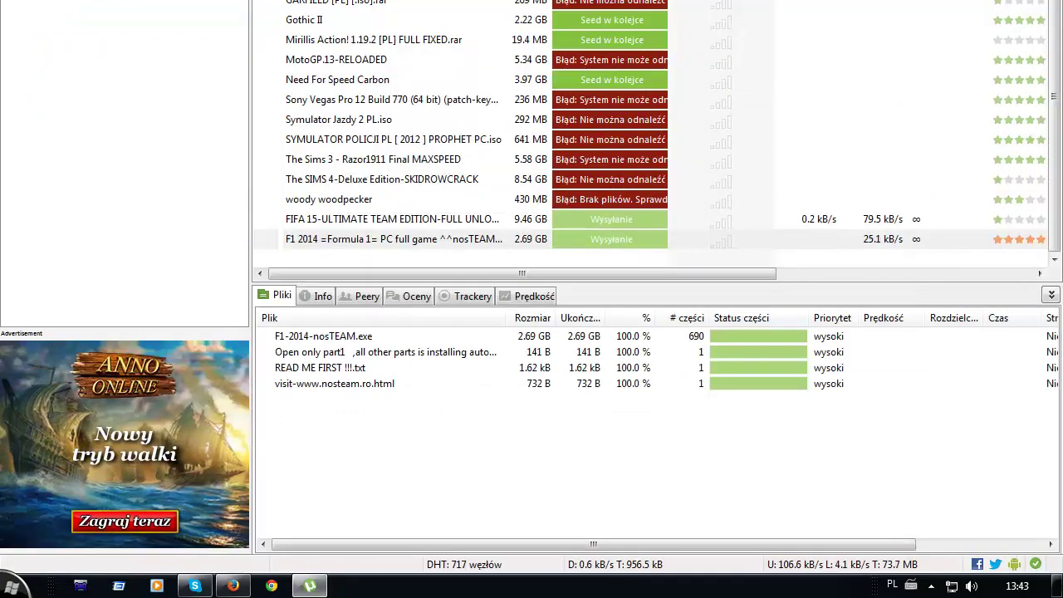
left_click(280, 238)
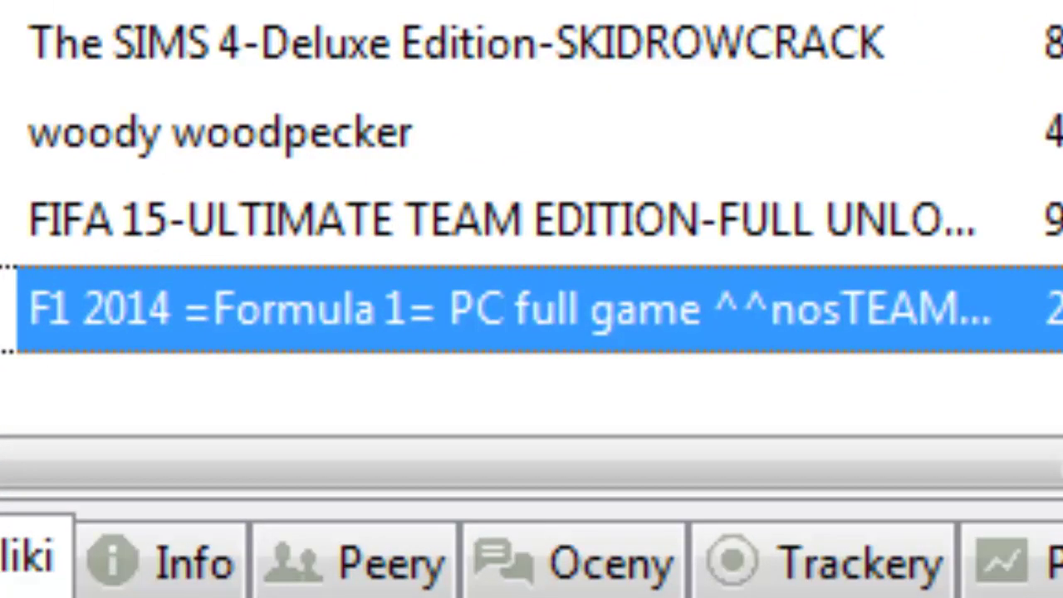
right_click(526, 309)
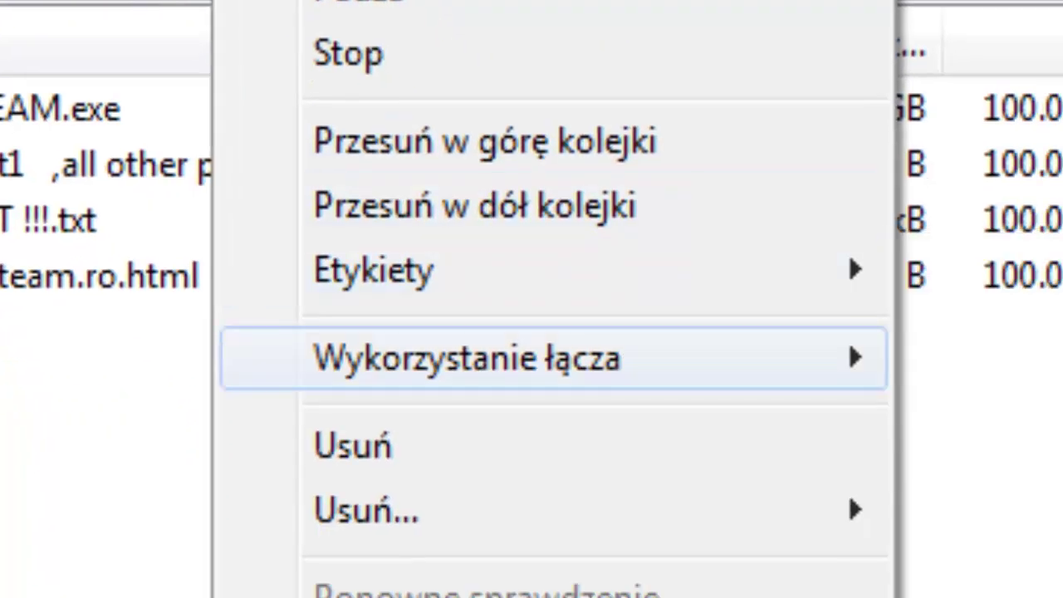
mouse_move(465, 358)
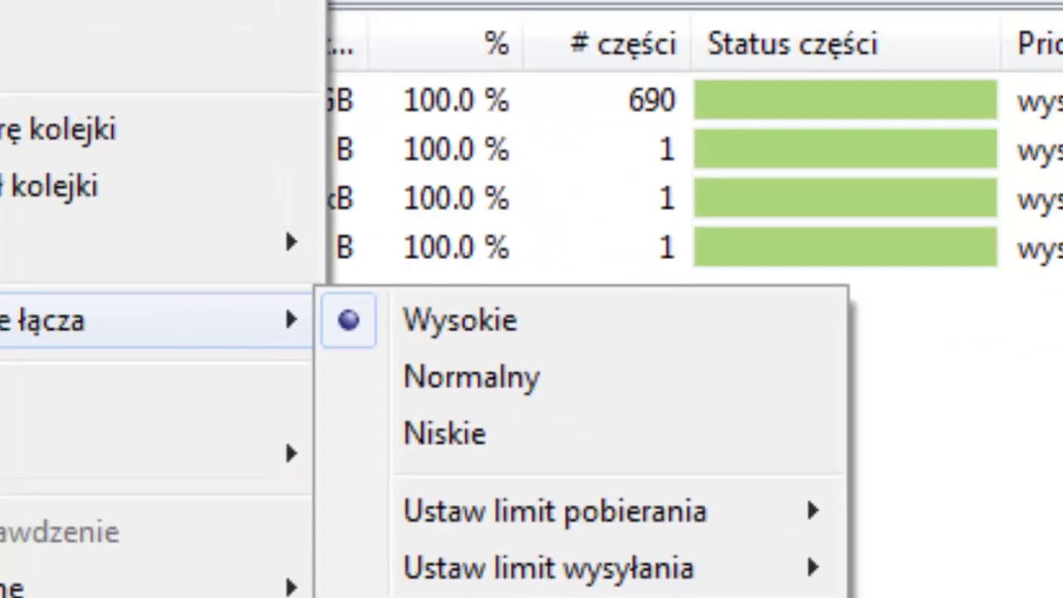
key("Escape")
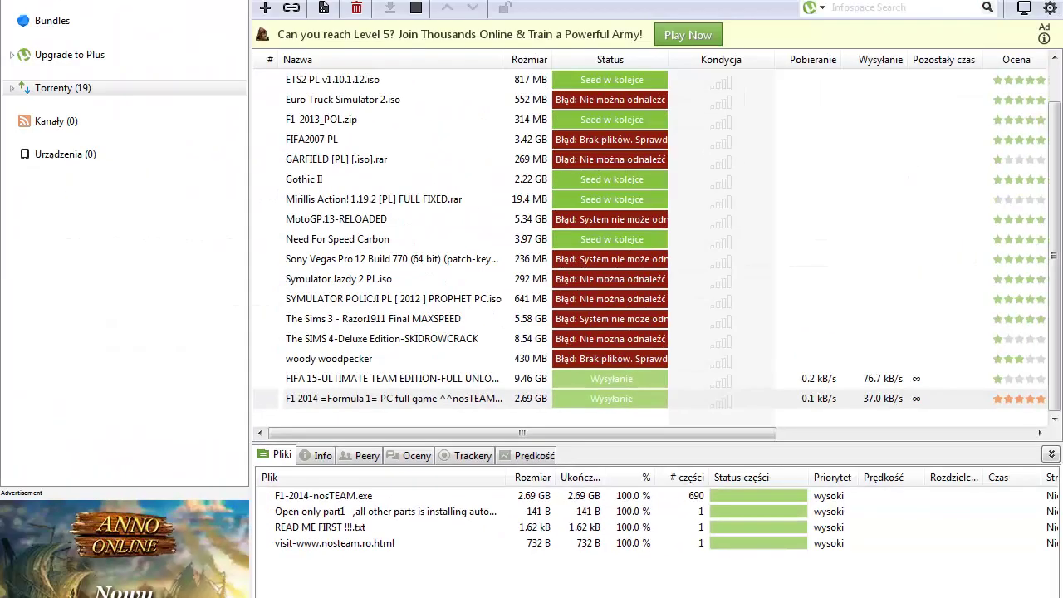
Look at the download priority options for F1-2014-nosTEAM.exe in the torrent's file list.
right_click(362, 496)
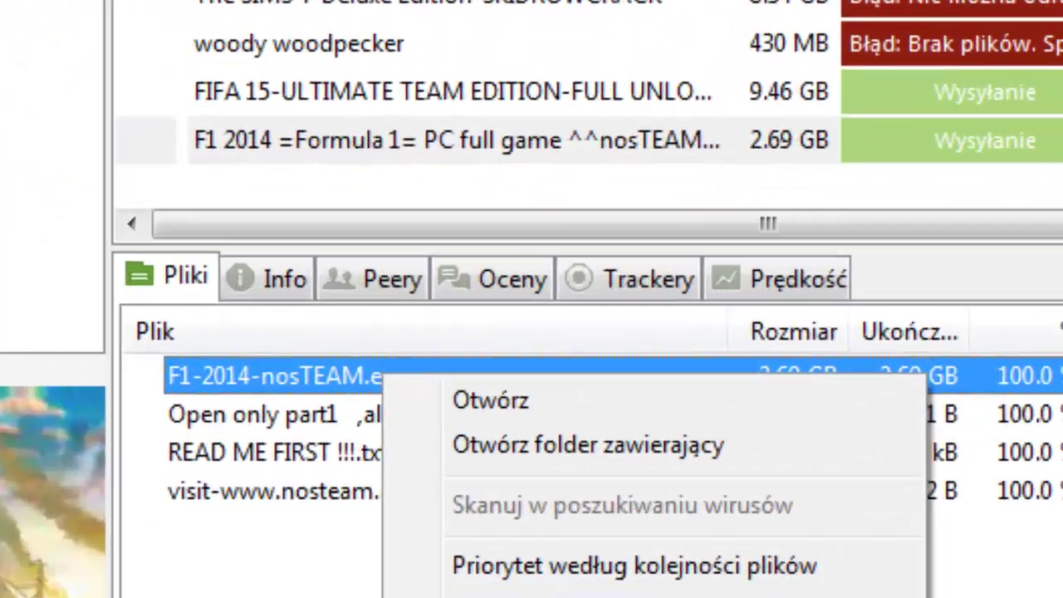
left_click(320, 511)
left_click(320, 528)
left_click(128, 353)
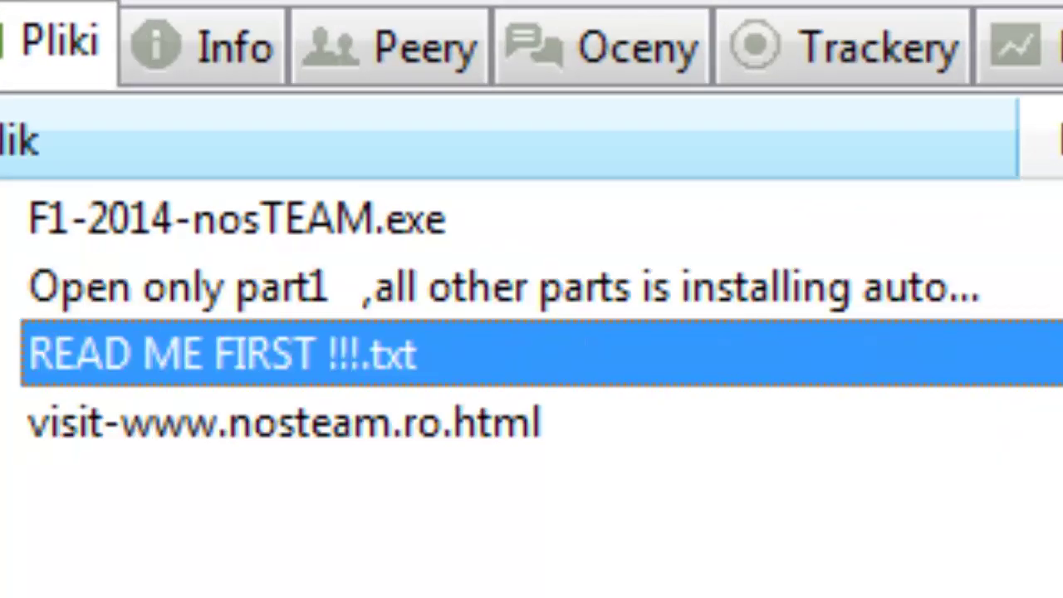
left_click(128, 225)
right_click(128, 226)
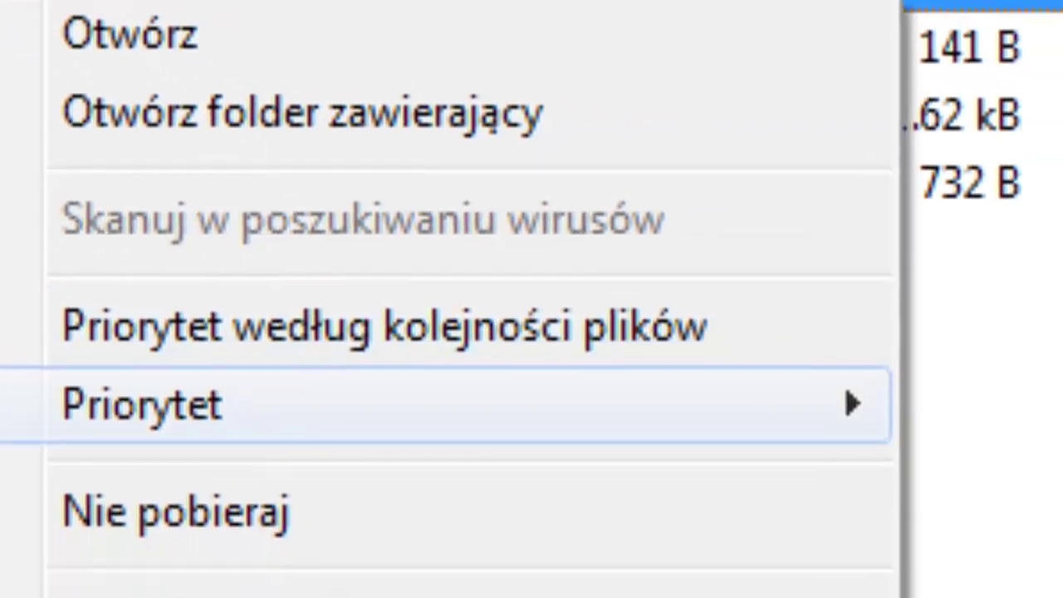
mouse_move(532, 537)
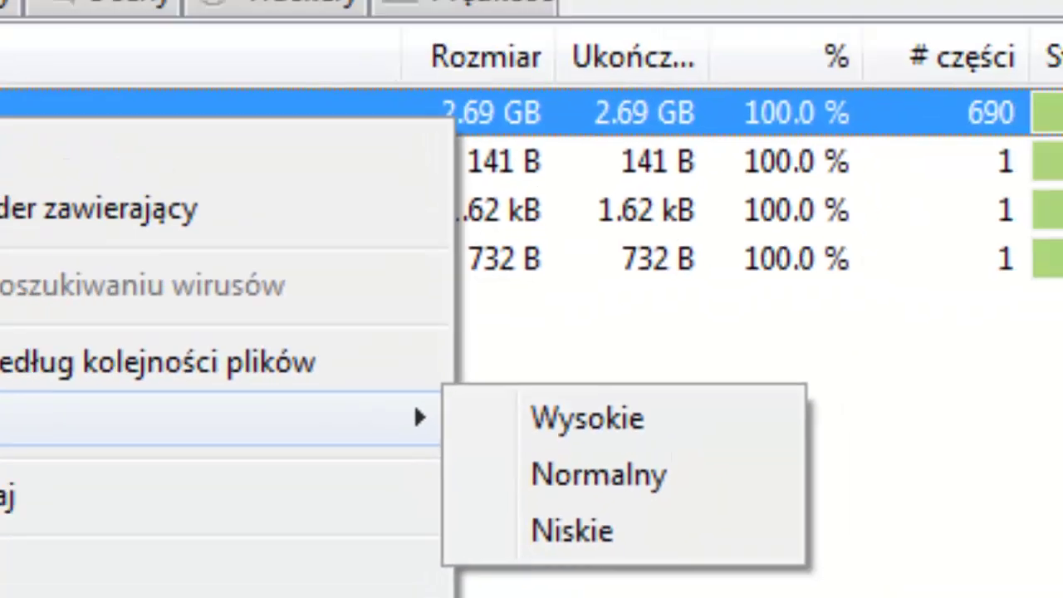
left_click(771, 336)
right_click(352, 518)
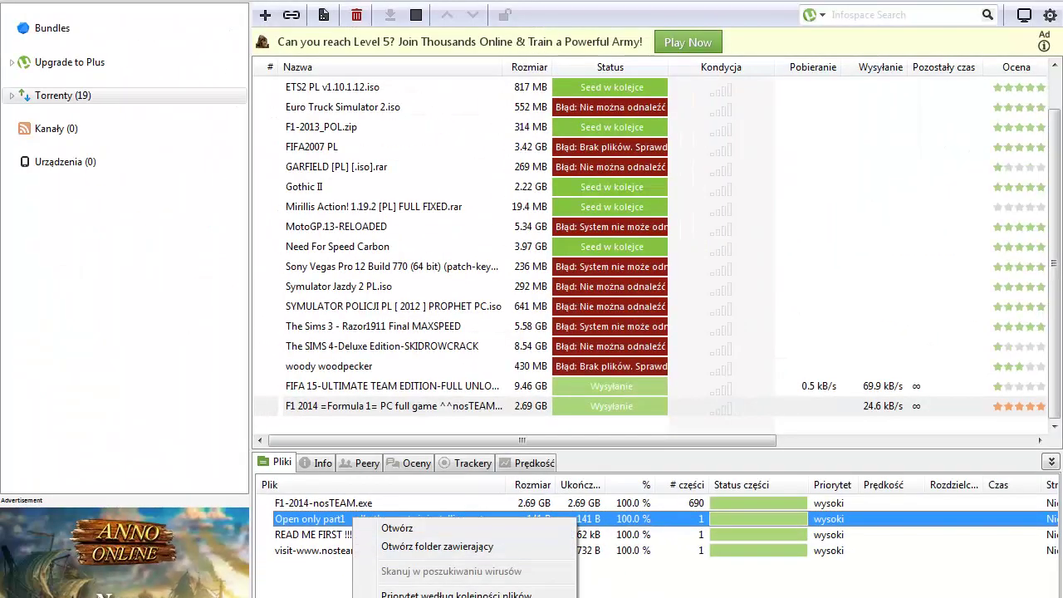
left_click(324, 573)
right_click(349, 537)
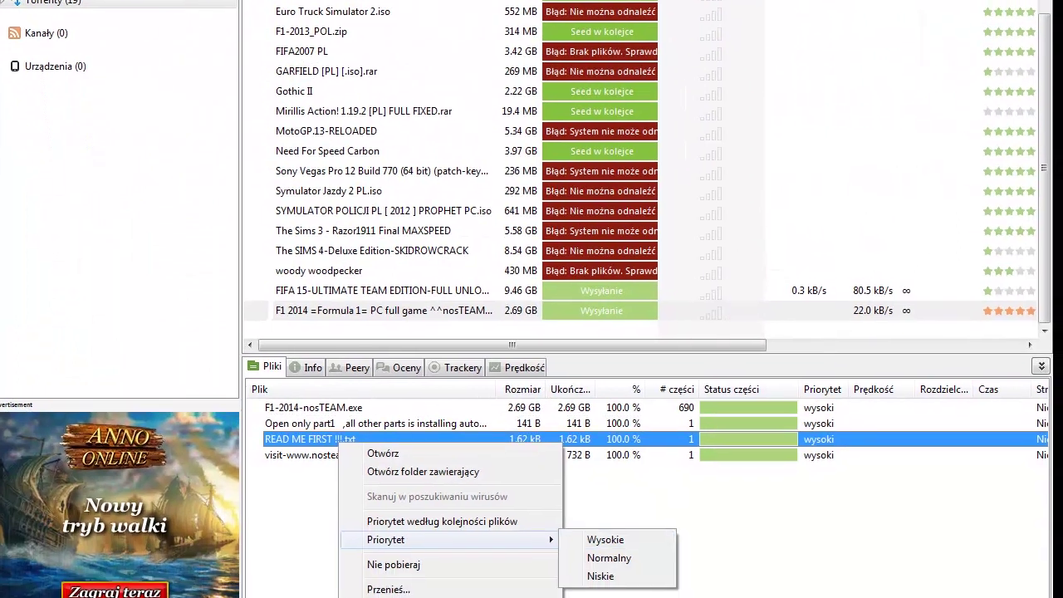
key("Escape")
right_click(339, 518)
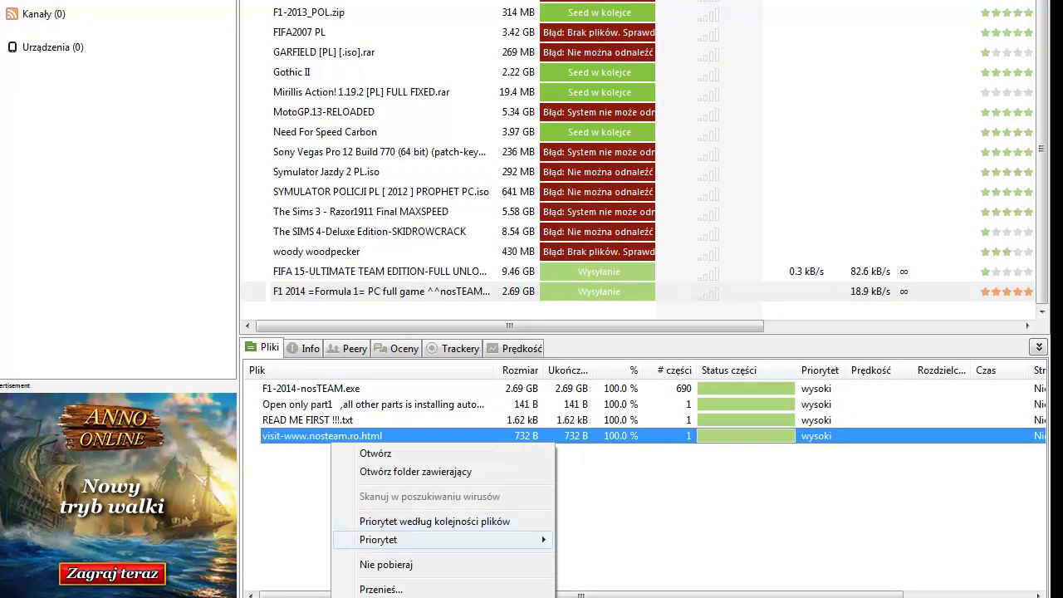
key("Right")
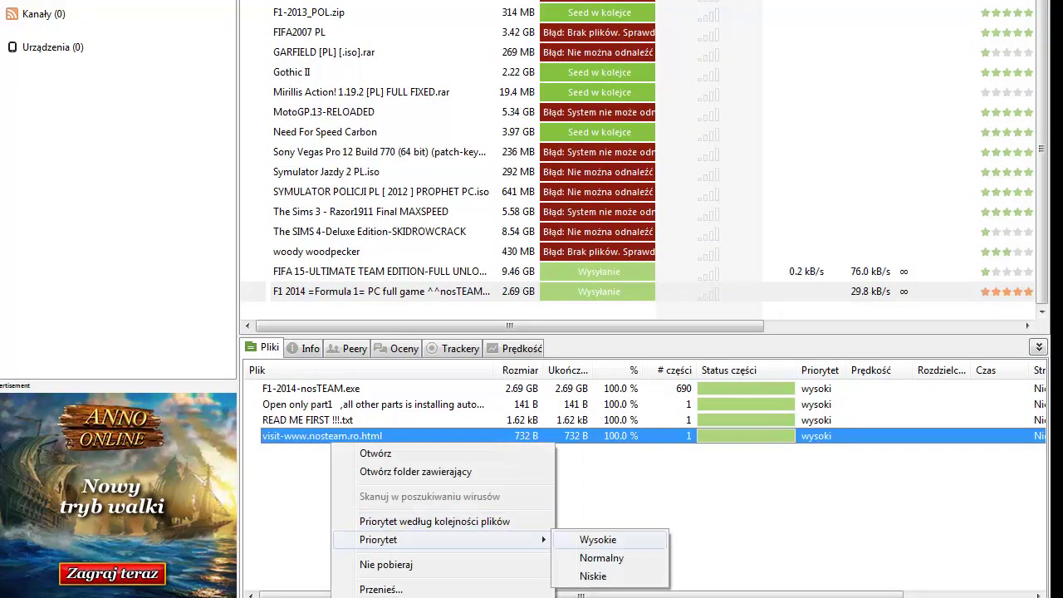
left_click(584, 499)
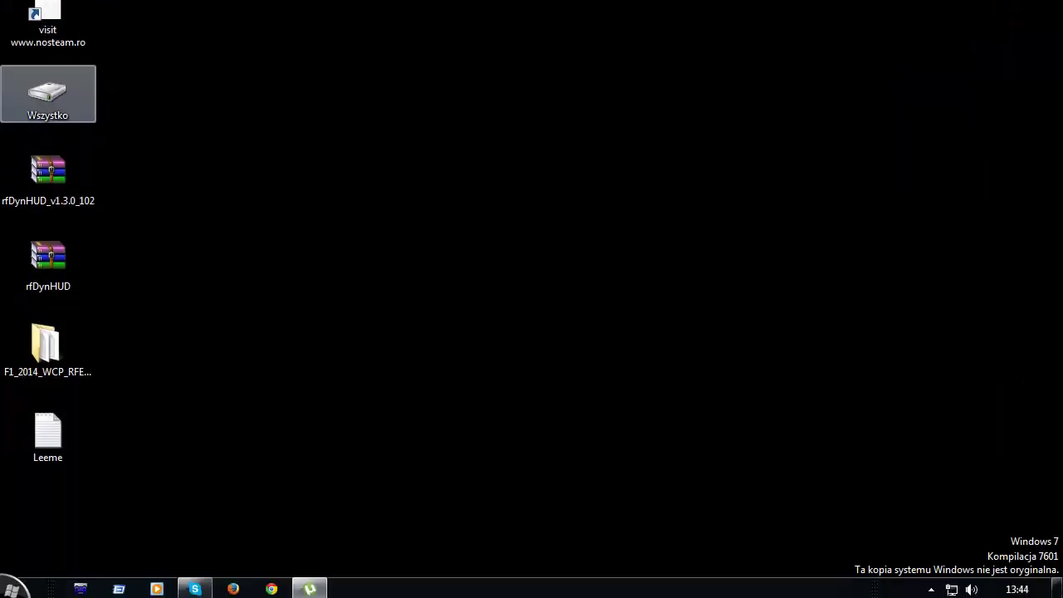
Open the F1 2014 nosTEAM game folder inside Torrenty on the Wszystko drive and reposition its window lower on the desktop.
double_click(47, 94)
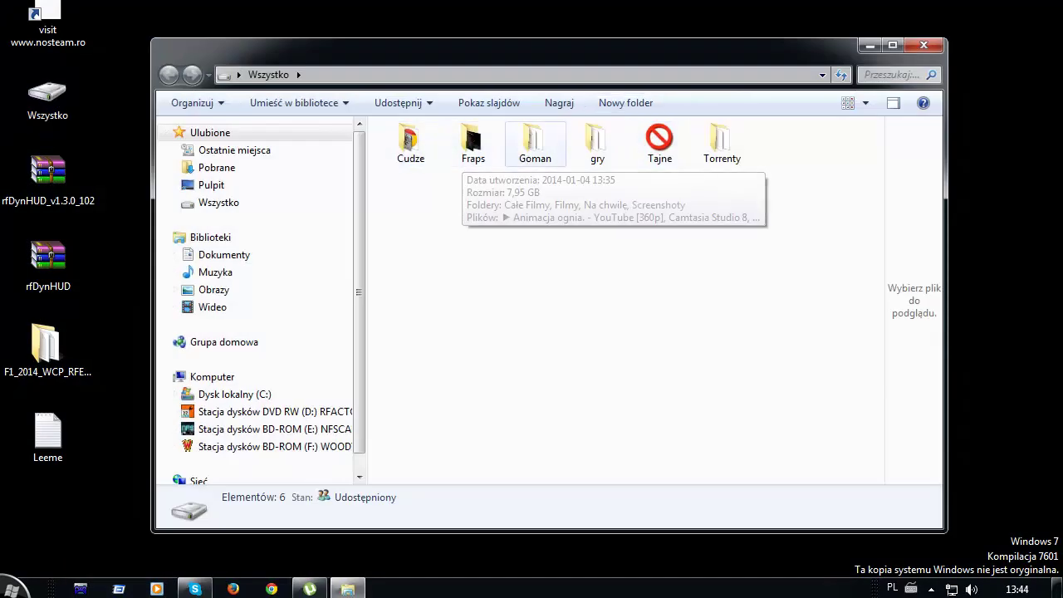
double_click(721, 141)
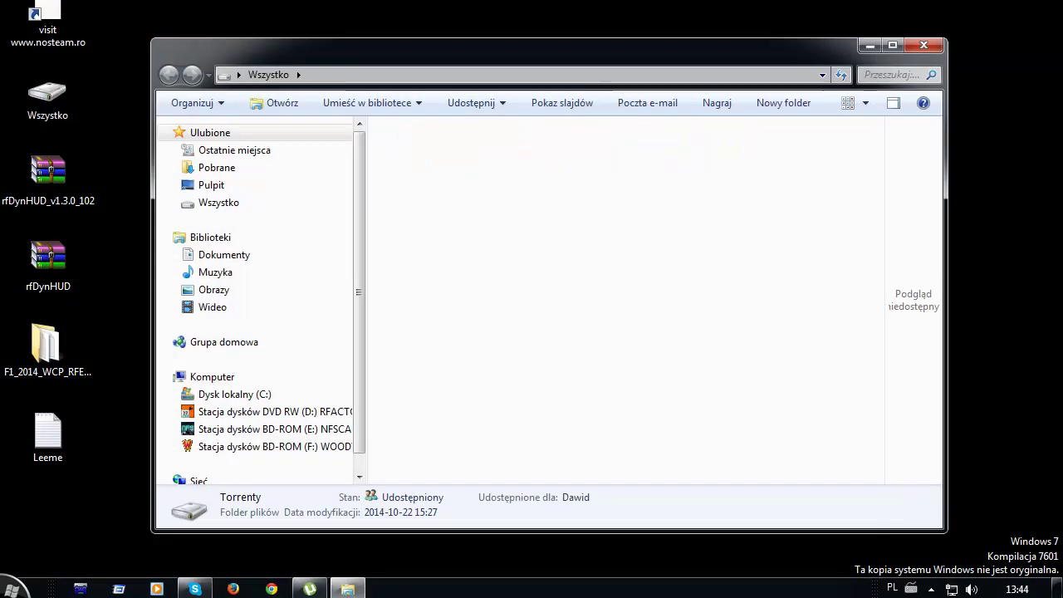
double_click(493, 185)
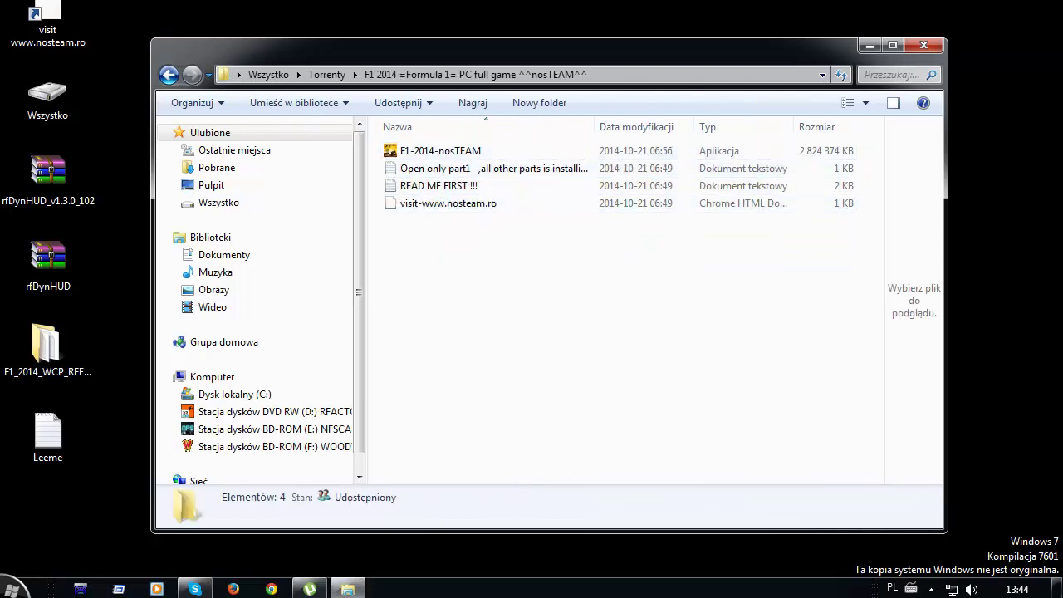
left_click_drag(585, 252, 577, 281)
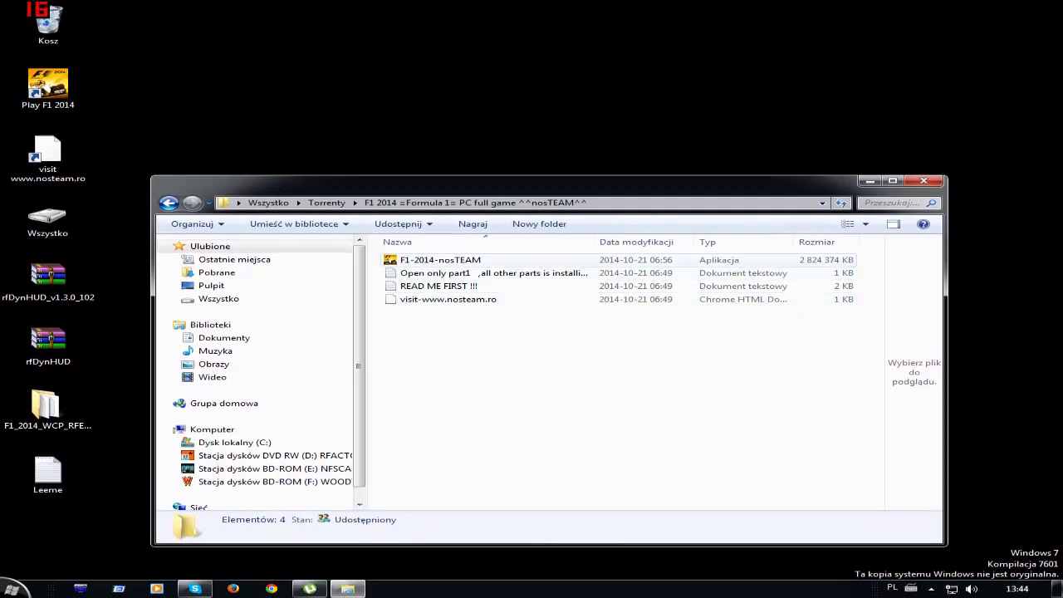
mouse_move(461, 258)
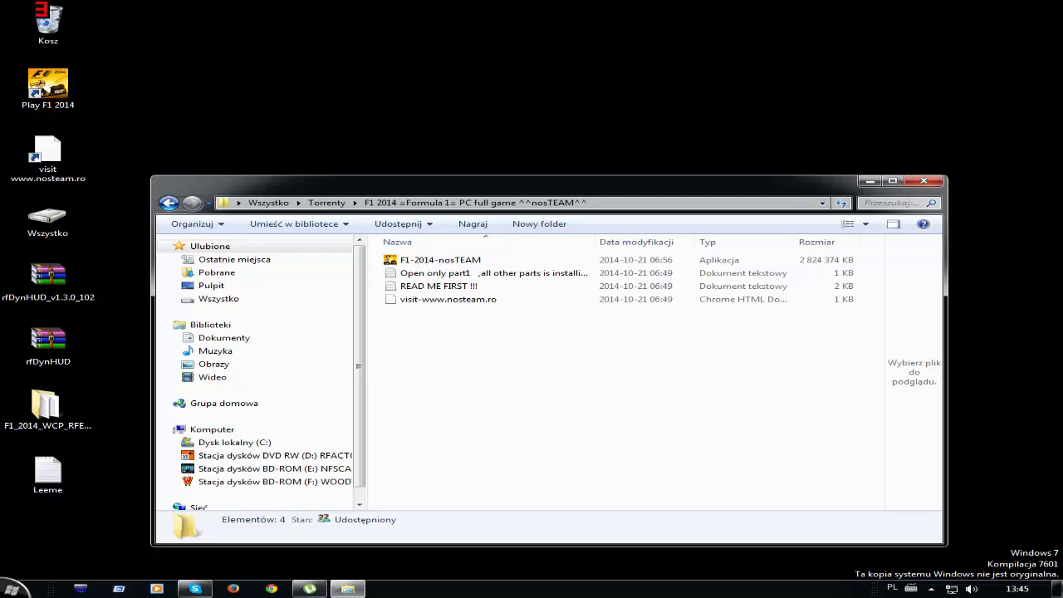
left_click(924, 180)
mouse_move(48, 83)
left_mouse_down()
mouse_move(250, 142)
mouse_move(348, 194)
mouse_move(64, 70)
mouse_move(37, 98)
left_mouse_up()
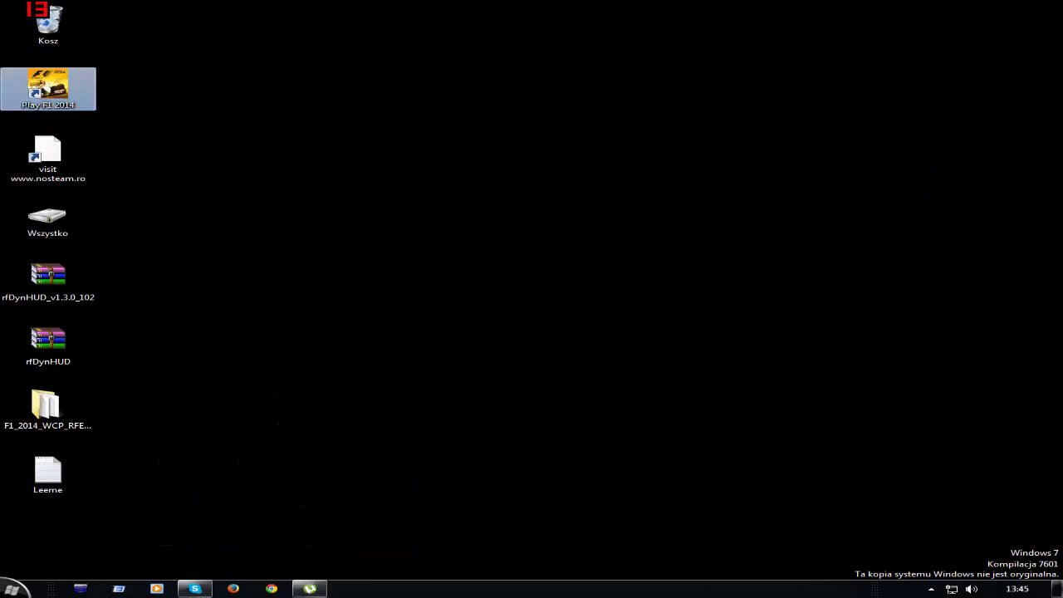
left_click(47, 156)
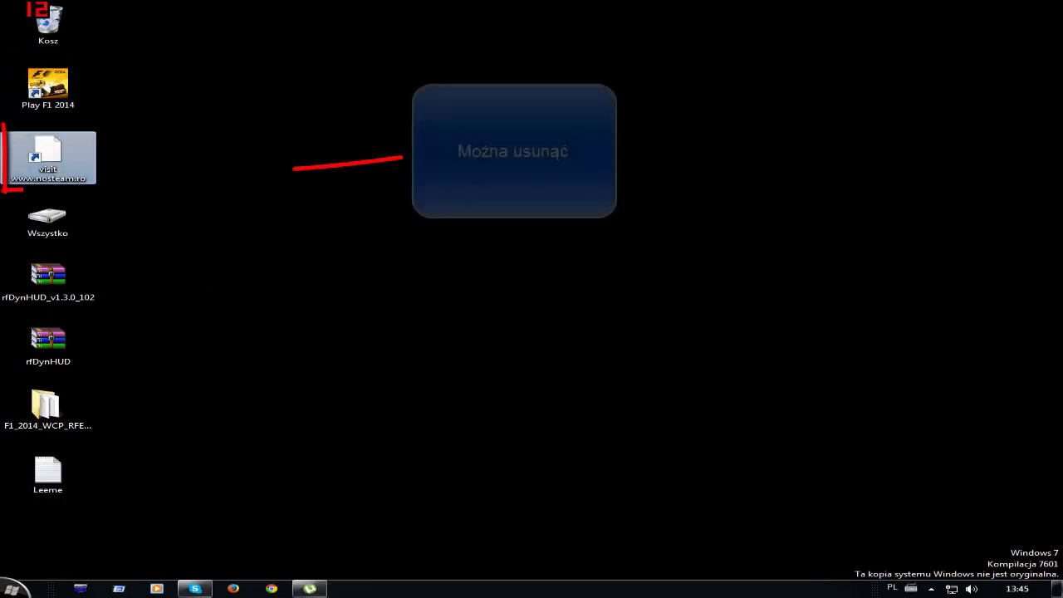
left_click(108, 122)
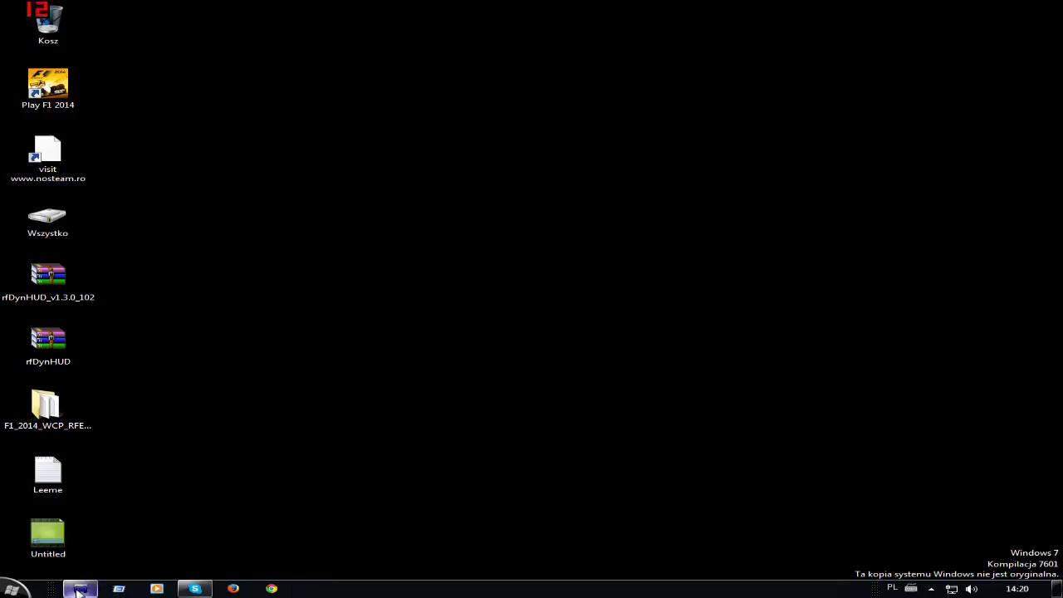
Launch the game from the Play F1 2014 desktop shortcut and maximize its window.
mouse_move(77, 591)
double_click(41, 87)
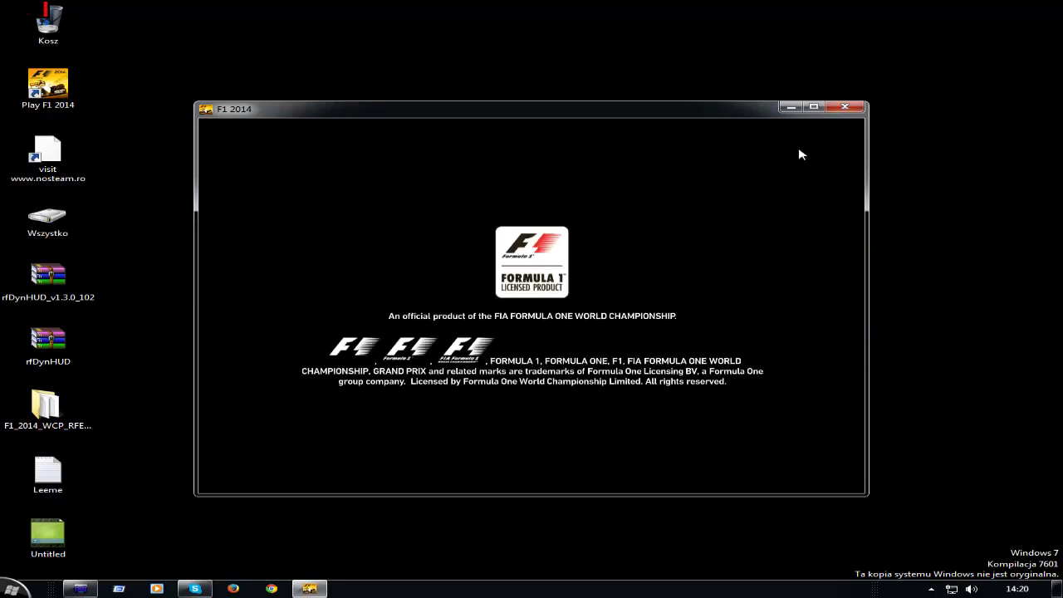
left_click(813, 106)
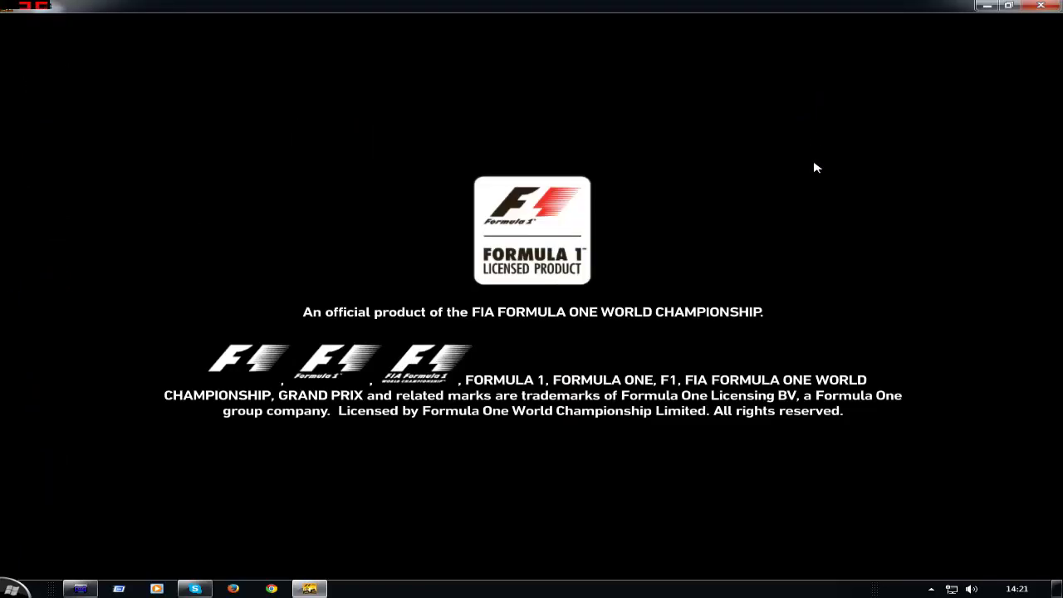